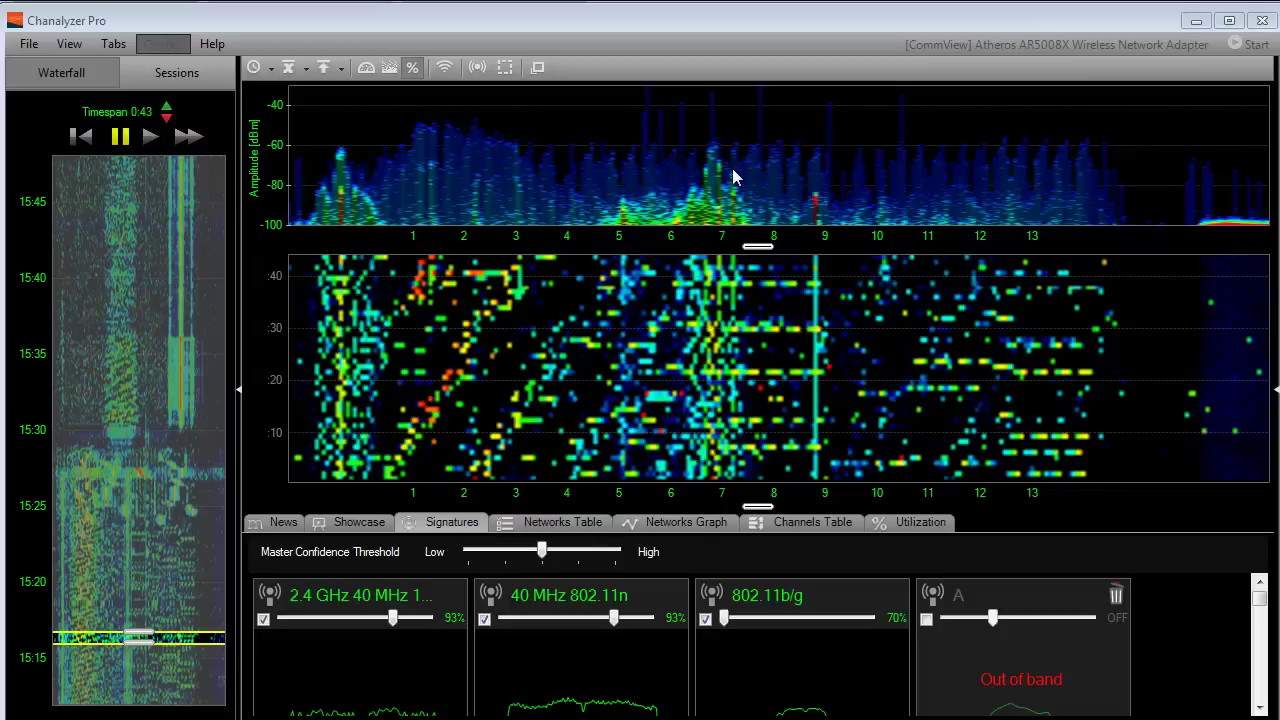
Jump the spectrum views to the 15:25 period using the Waterfall navigator
left_click(128, 499)
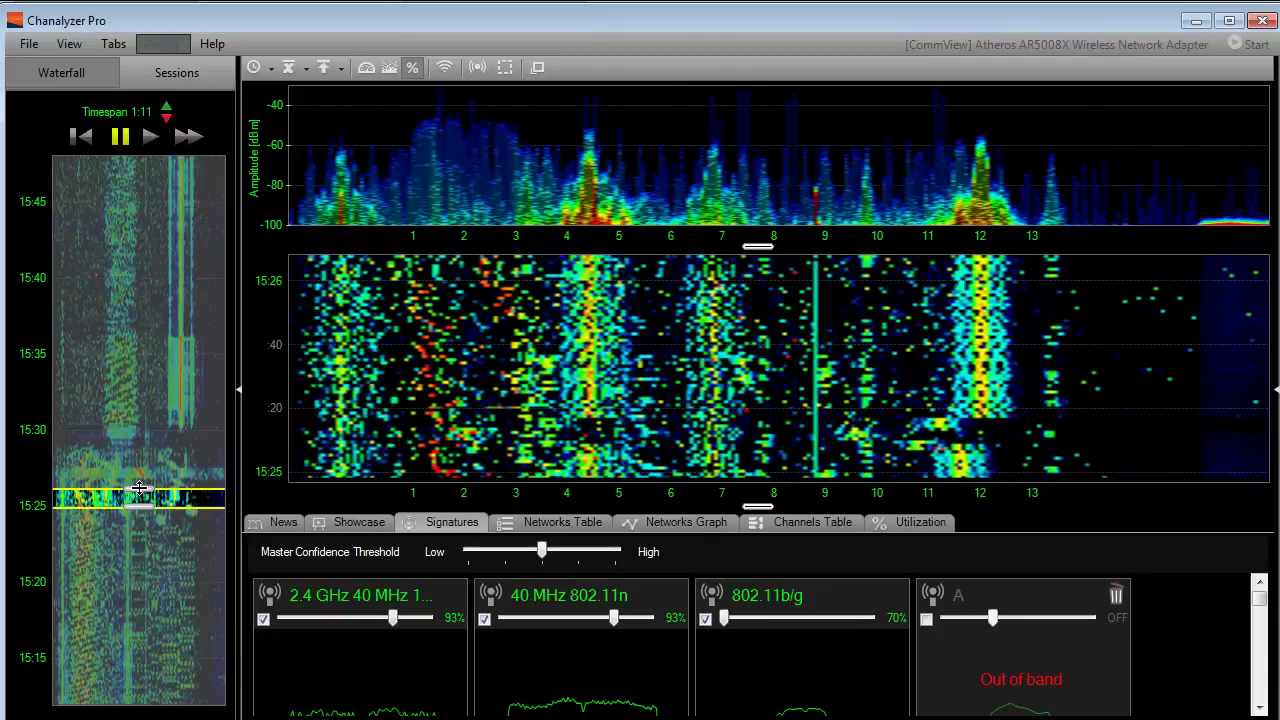